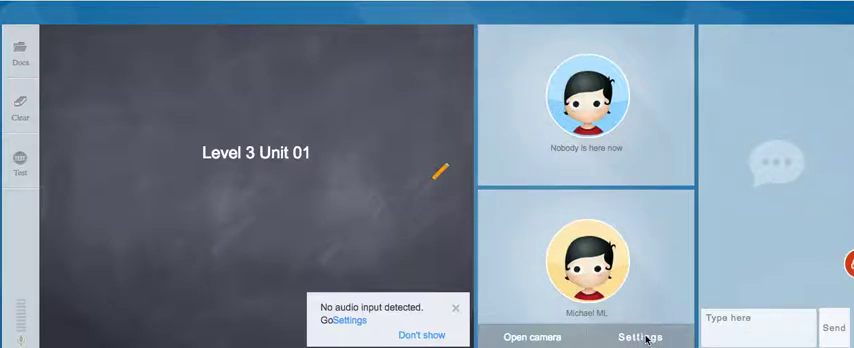
click(638, 338)
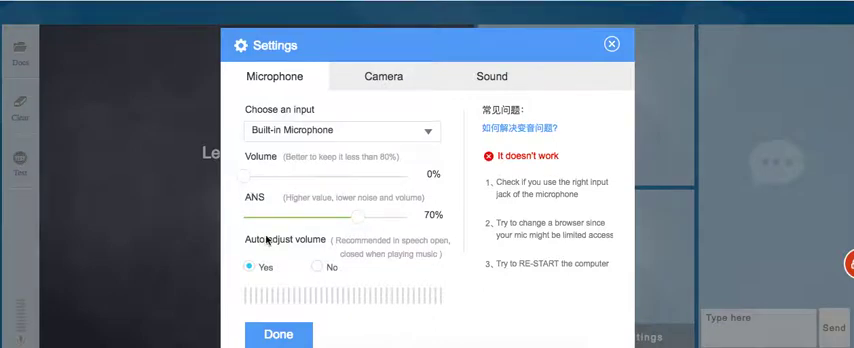
scroll(266, 239, down, 1)
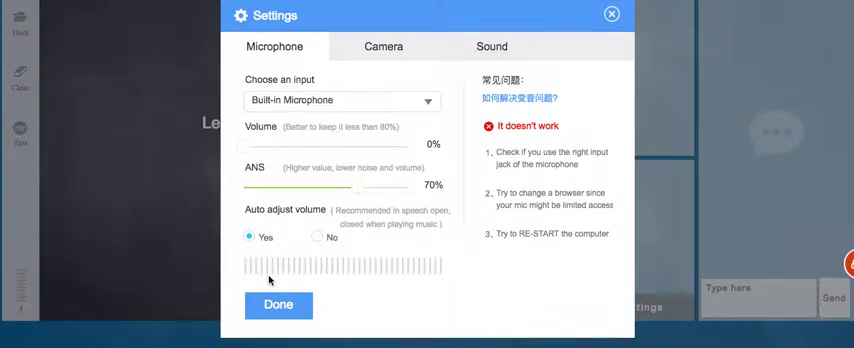
click(278, 304)
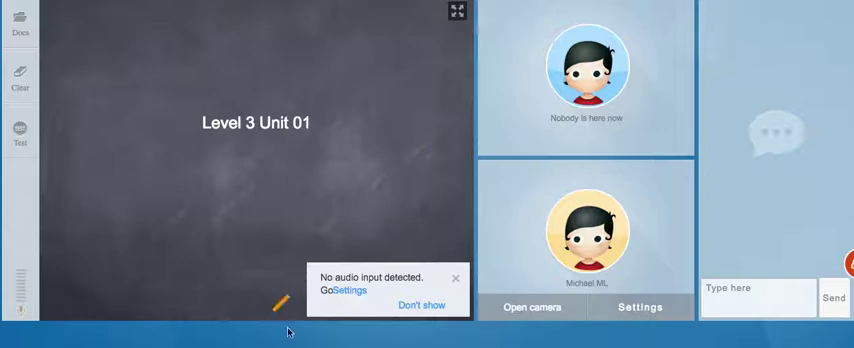
click(640, 307)
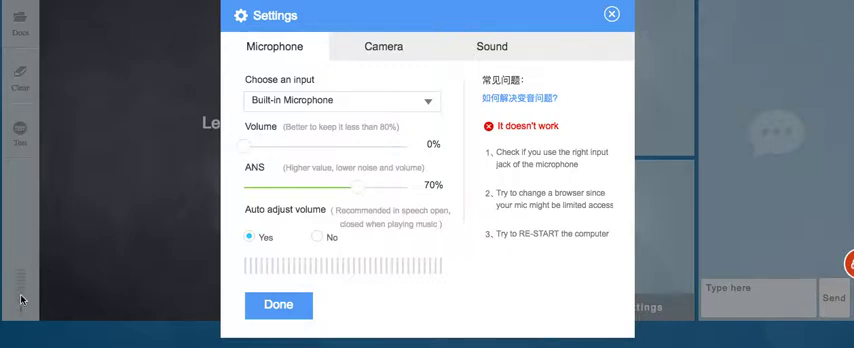
- Raise the microphone volume to confirm input, then reset it to 0% and close Settings
drag(246, 147, 350, 147)
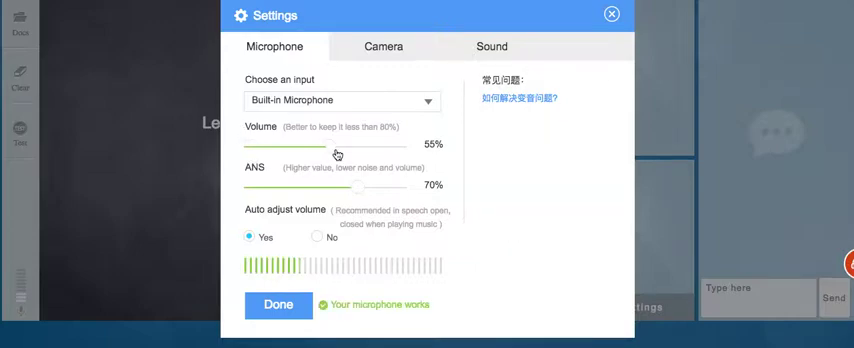
click(278, 304)
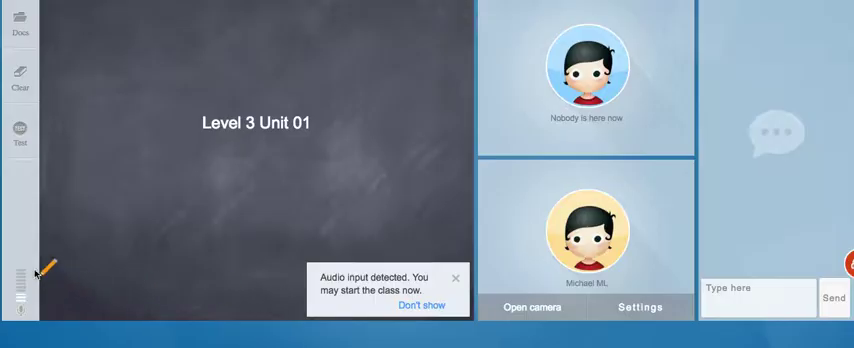
click(617, 307)
drag(355, 147, 240, 147)
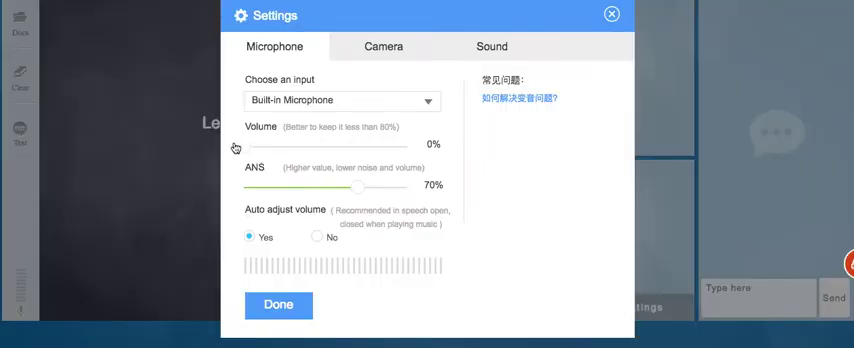
click(297, 312)
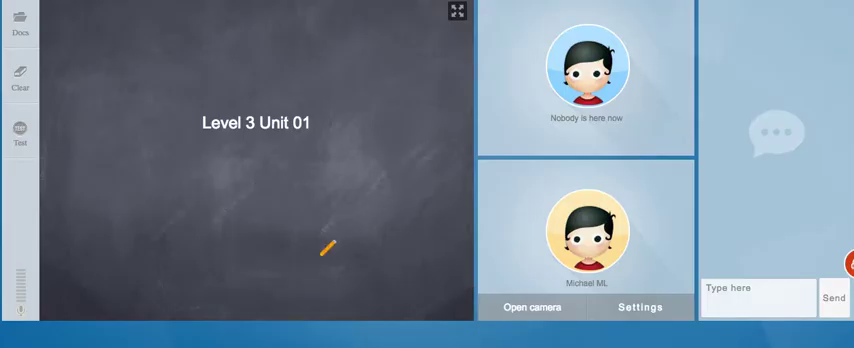